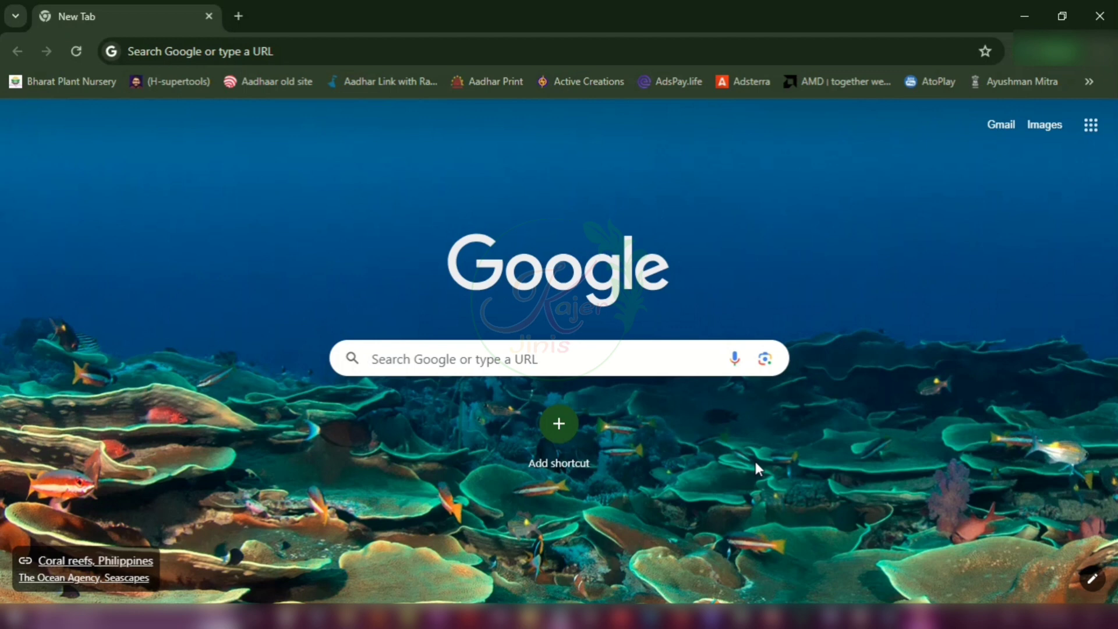
- Search Google for "jal jeevan mission registration" and open the Individual /Organisation self-registration Form
{"action": "left_click", "coordinate": [420, 359]}
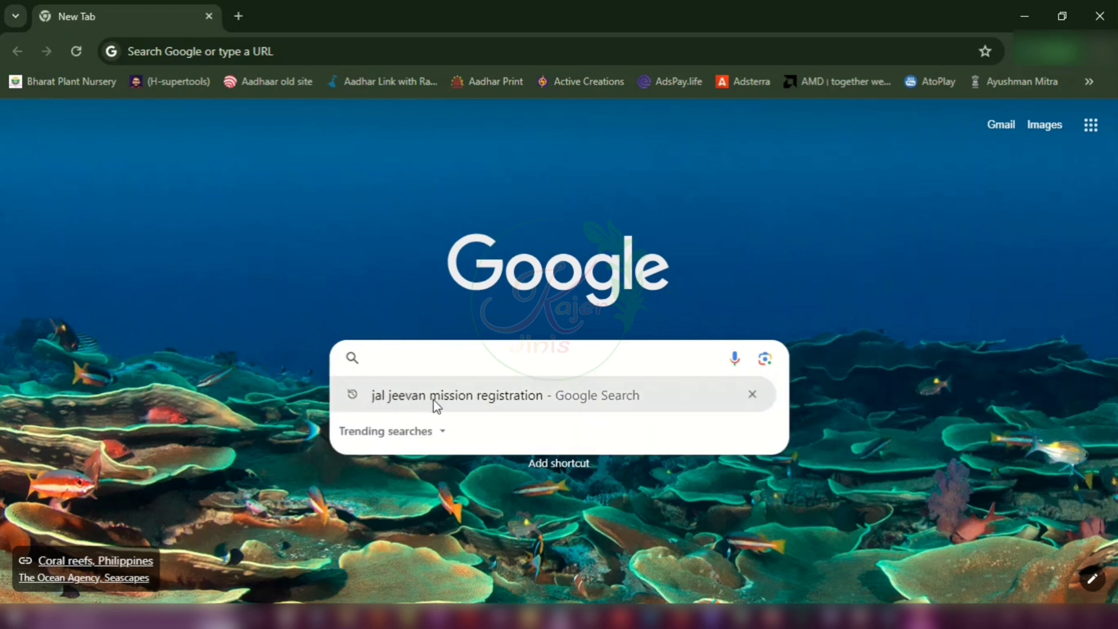
{"action": "left_click", "coordinate": [500, 400]}
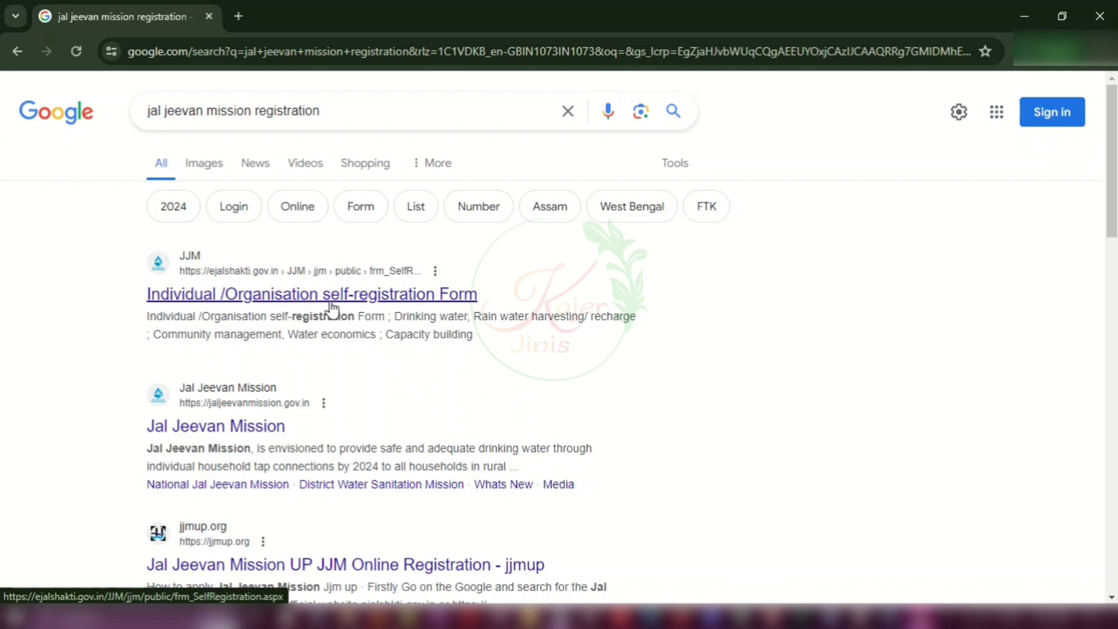
{"action": "left_click", "coordinate": [432, 298]}
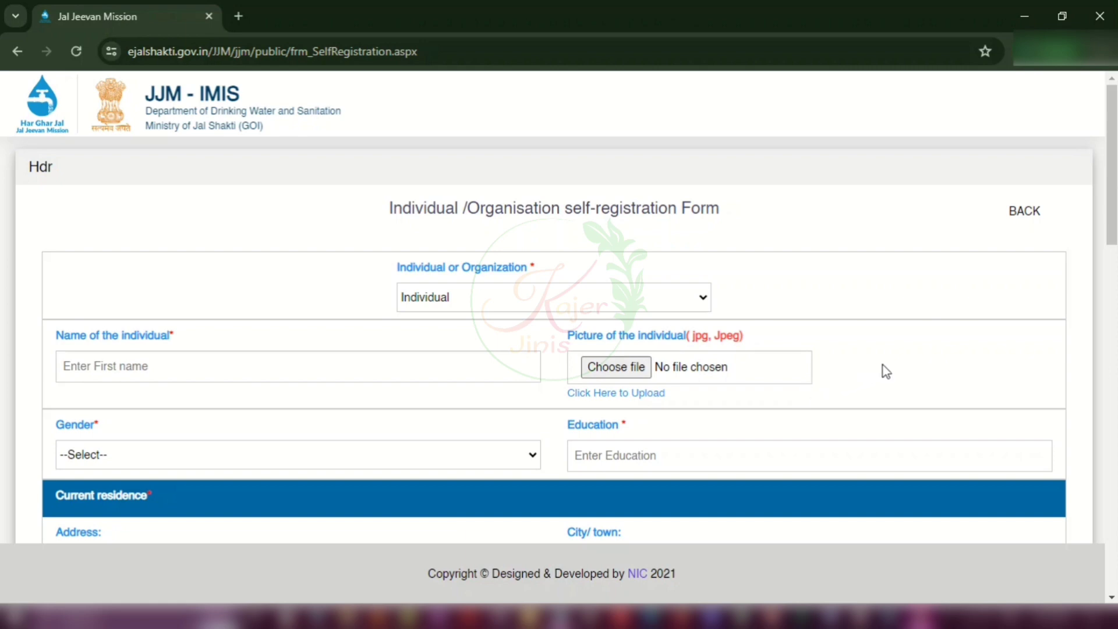
- Look through the self-registration form's contact, employment, expertise, active districts and upload sections, returning to its beginning
{"action": "scroll", "coordinate": [886, 367], "scroll_direction": "down", "scroll_amount": 15}
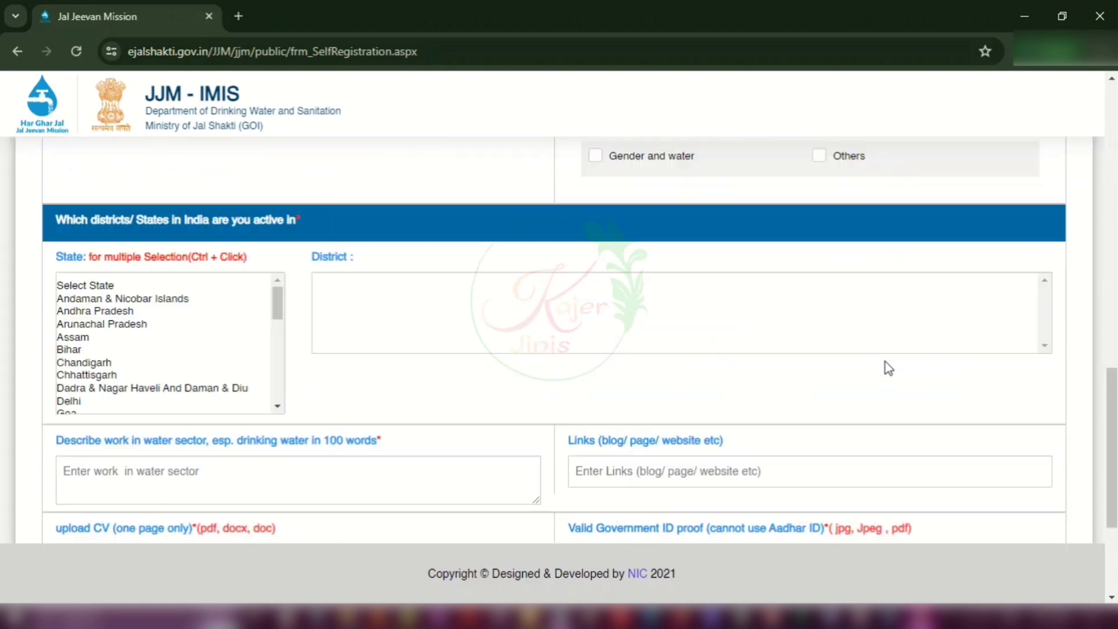
{"action": "scroll", "coordinate": [886, 361], "scroll_direction": "down", "scroll_amount": 2}
{"action": "scroll", "coordinate": [886, 364], "scroll_direction": "up", "scroll_amount": 15}
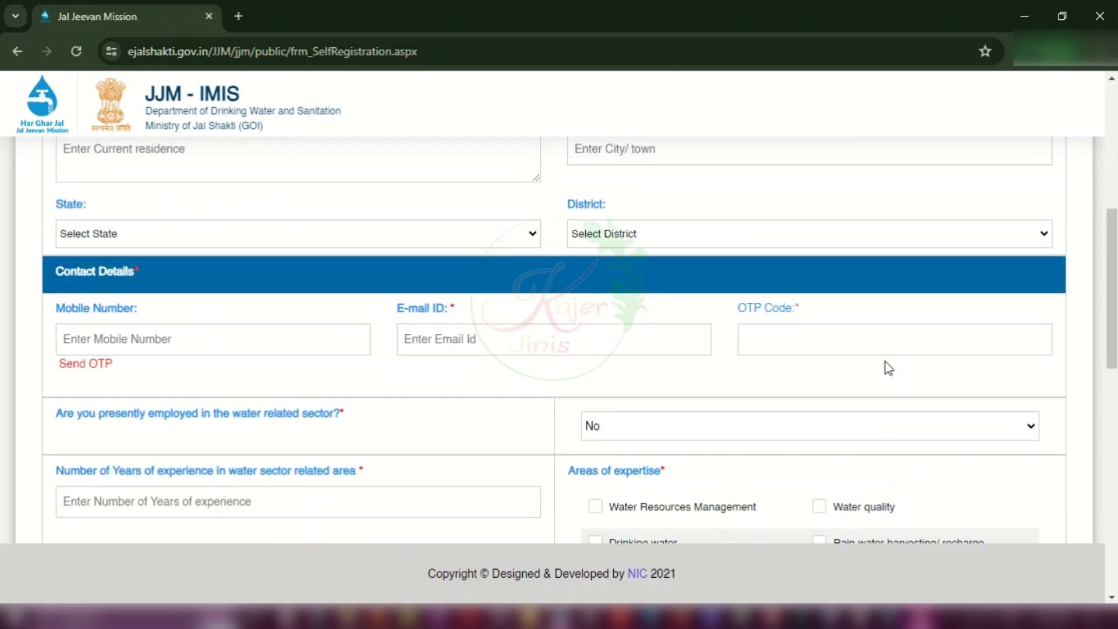
{"action": "scroll", "coordinate": [886, 364], "scroll_direction": "down", "scroll_amount": 10}
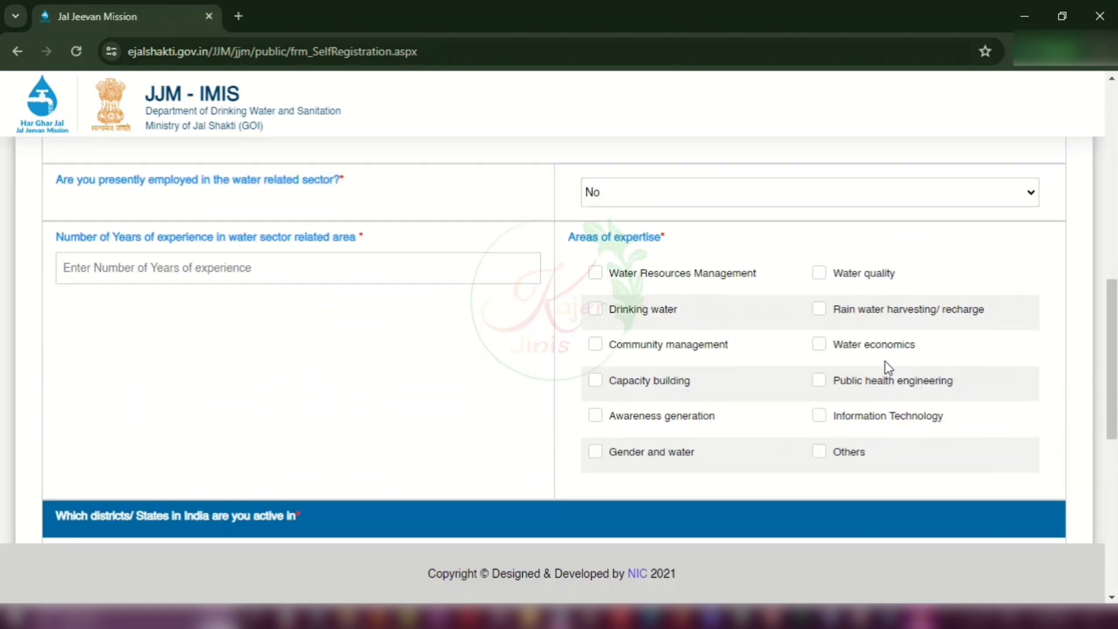
{"action": "scroll", "coordinate": [886, 362], "scroll_direction": "up", "scroll_amount": 10}
{"action": "scroll", "coordinate": [886, 362], "scroll_direction": "up", "scroll_amount": 1}
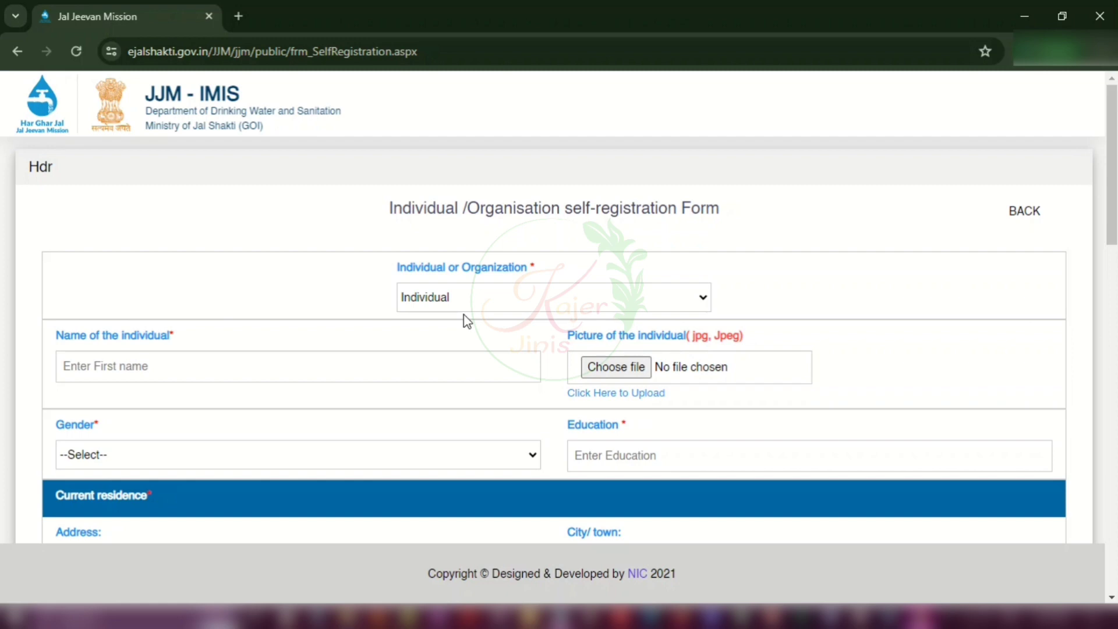
- Register as Individual and set the gender to Male
{"action": "left_click", "coordinate": [428, 297]}
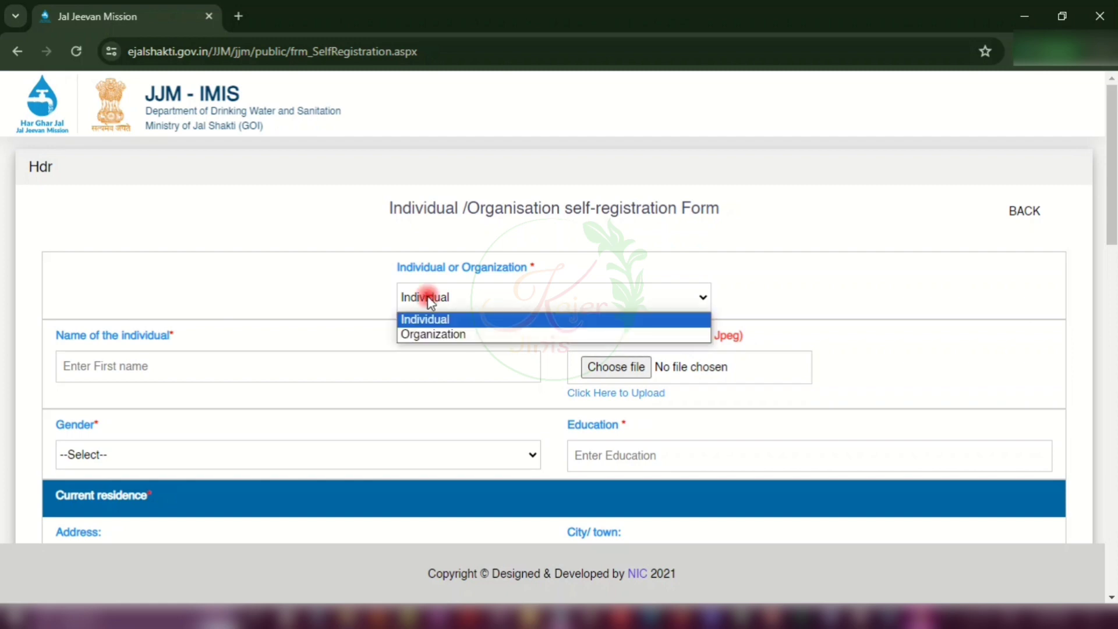
{"action": "left_click", "coordinate": [429, 320]}
{"action": "left_click", "coordinate": [438, 297]}
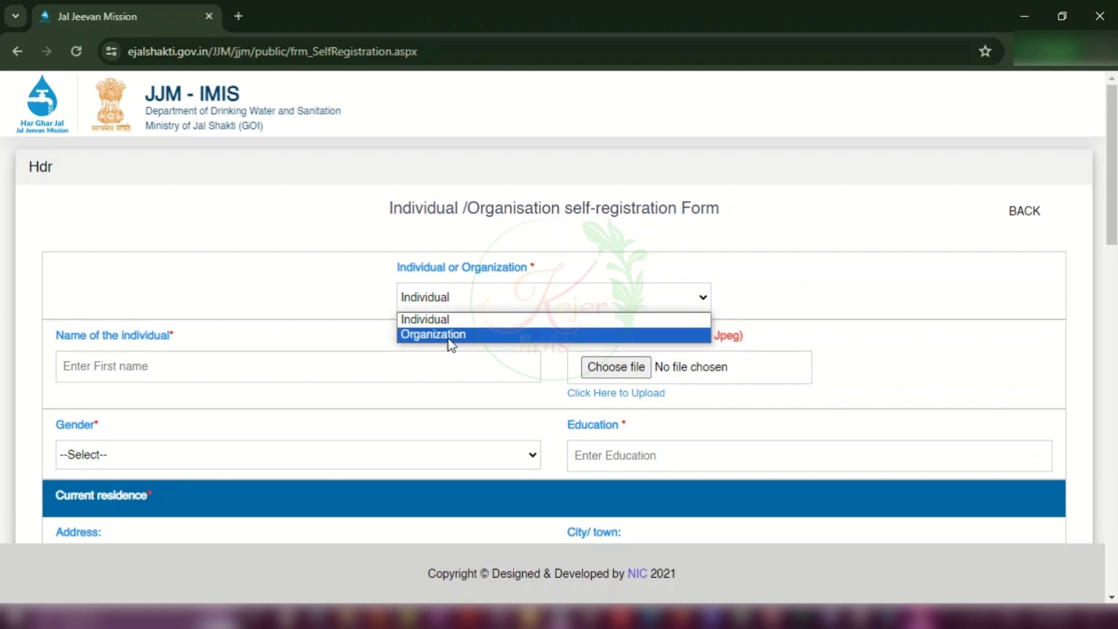
{"action": "left_click", "coordinate": [422, 320]}
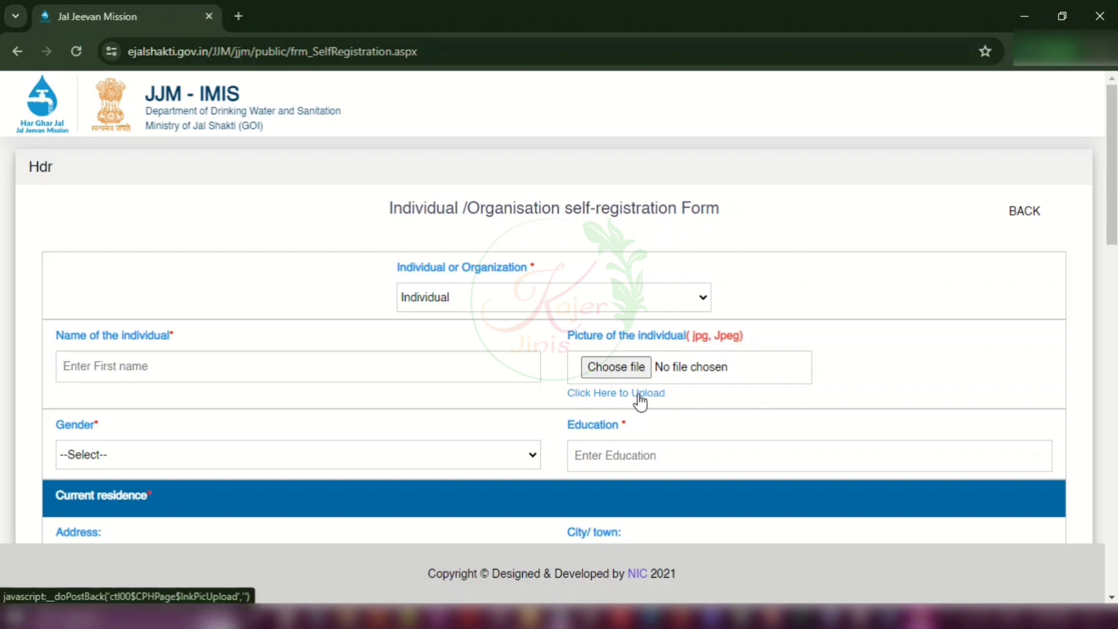
{"action": "left_click", "coordinate": [129, 454]}
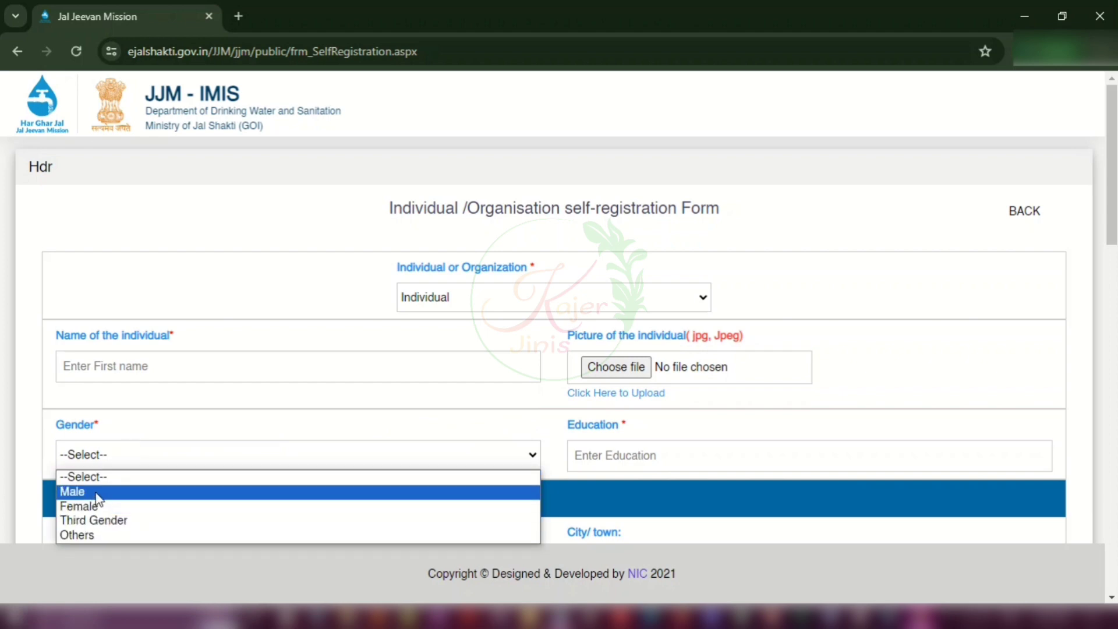
{"action": "left_click", "coordinate": [116, 491]}
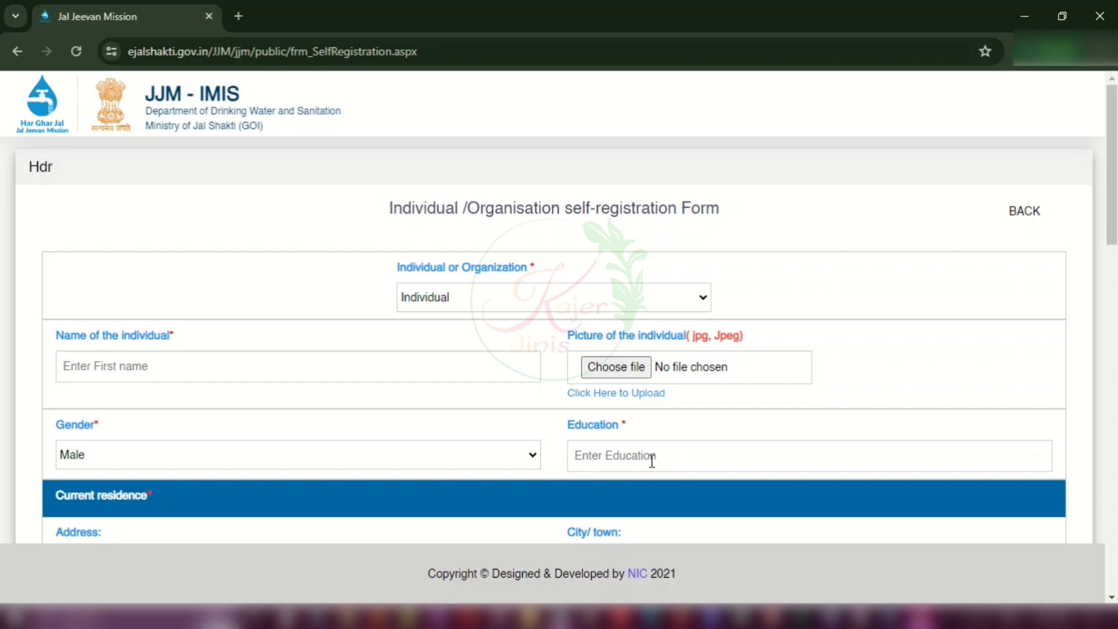
{"action": "left_click", "coordinate": [651, 459]}
- Set the current residence's state to West Bengal and its district to Kolkata
{"action": "scroll", "coordinate": [640, 457], "scroll_direction": "down", "scroll_amount": 5}
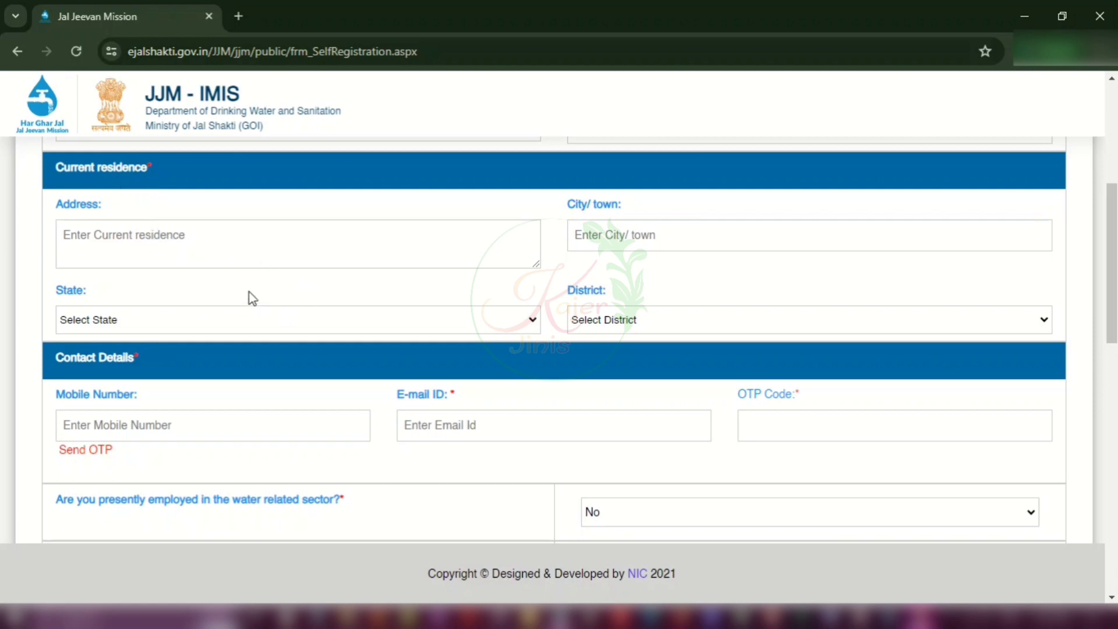
{"action": "left_click", "coordinate": [112, 231]}
{"action": "left_click", "coordinate": [115, 322]}
{"action": "scroll", "coordinate": [175, 177], "scroll_direction": "down", "scroll_amount": 5}
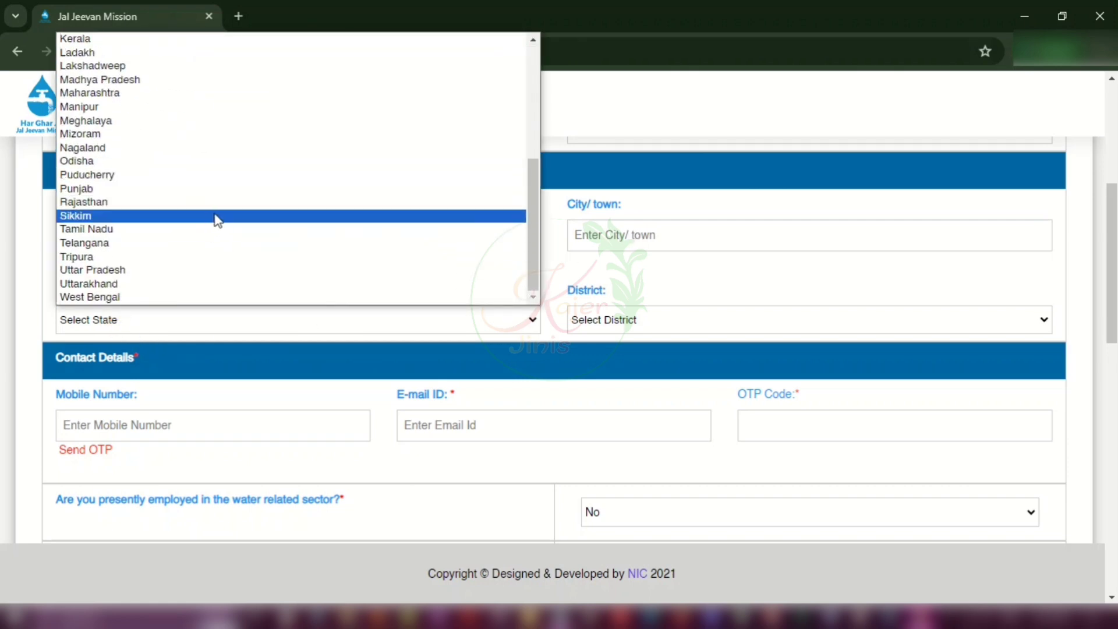
{"action": "left_click", "coordinate": [106, 298]}
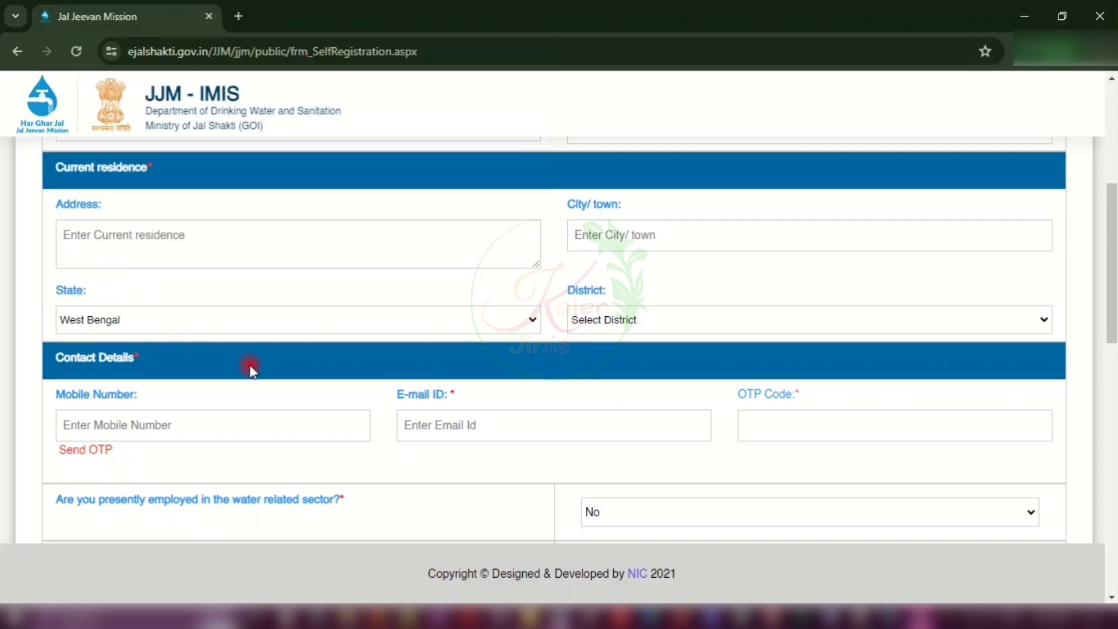
{"action": "left_click", "coordinate": [641, 335]}
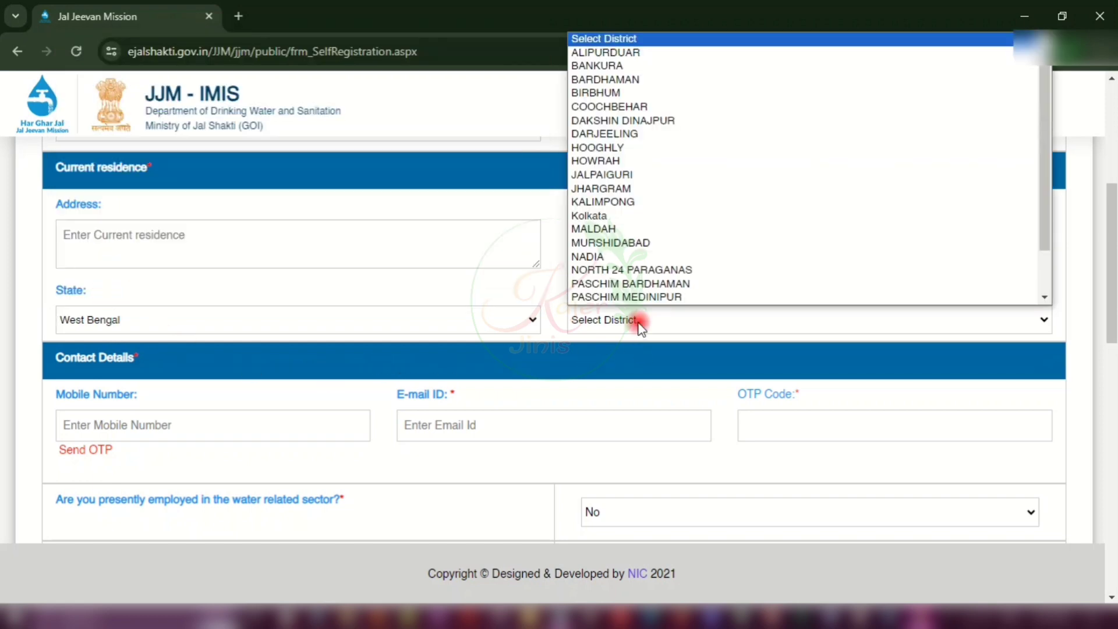
{"action": "scroll", "coordinate": [674, 148], "scroll_direction": "down", "scroll_amount": 2}
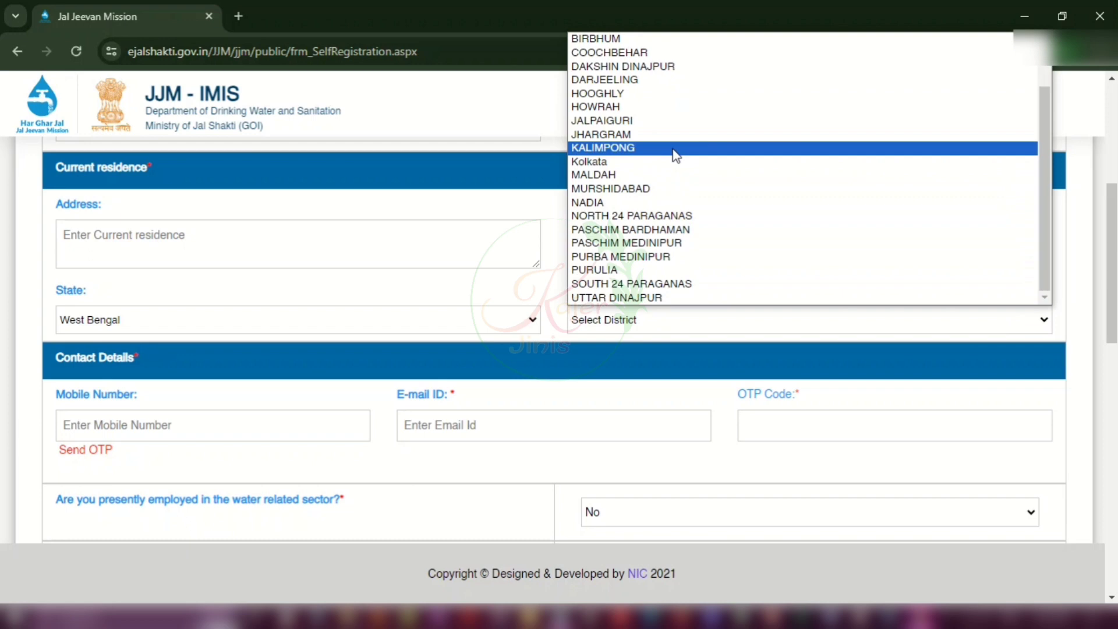
{"action": "left_click", "coordinate": [597, 162]}
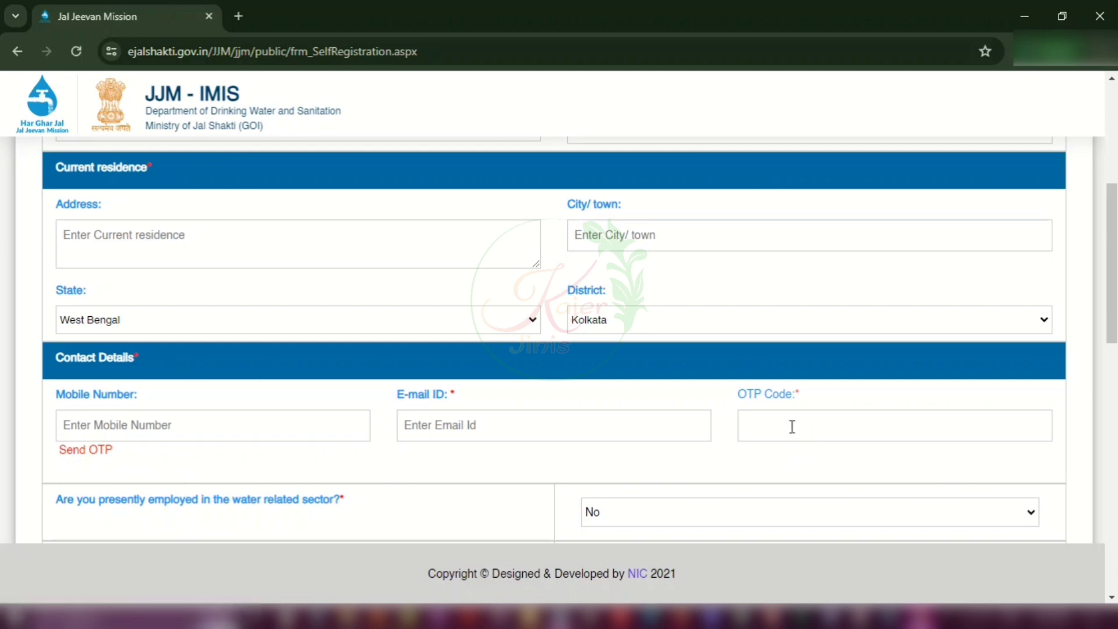
- Try the answer Yes for present employment in the water related sector and restore it to No
{"action": "left_click", "coordinate": [770, 426]}
{"action": "left_click", "coordinate": [470, 425]}
{"action": "scroll", "coordinate": [464, 463], "scroll_direction": "down", "scroll_amount": 4}
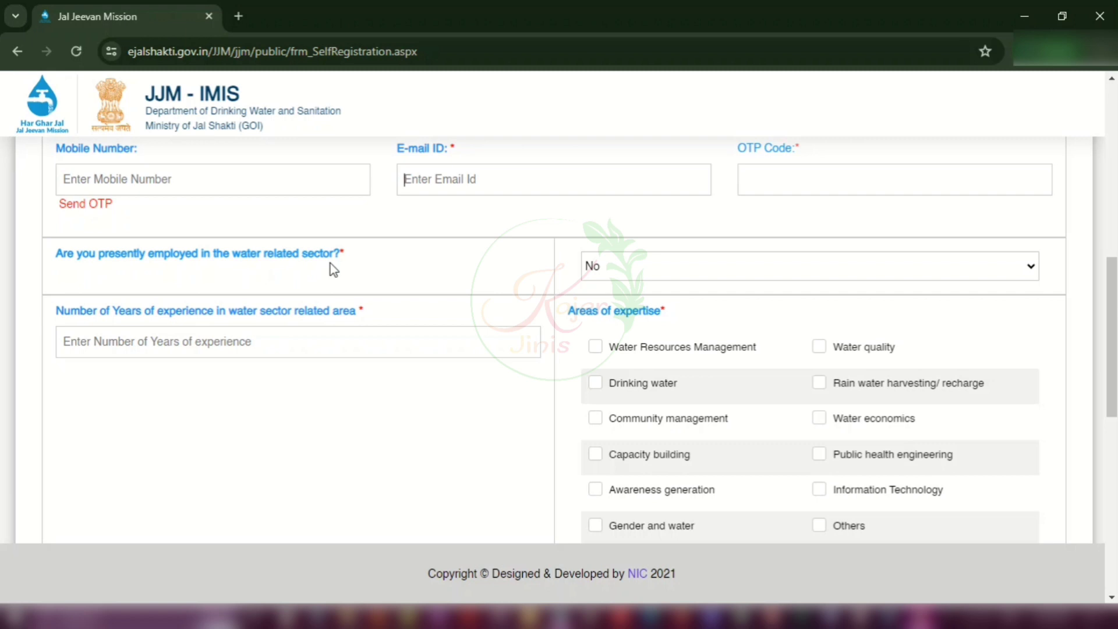
{"action": "left_click", "coordinate": [639, 268]}
{"action": "left_click", "coordinate": [600, 302]}
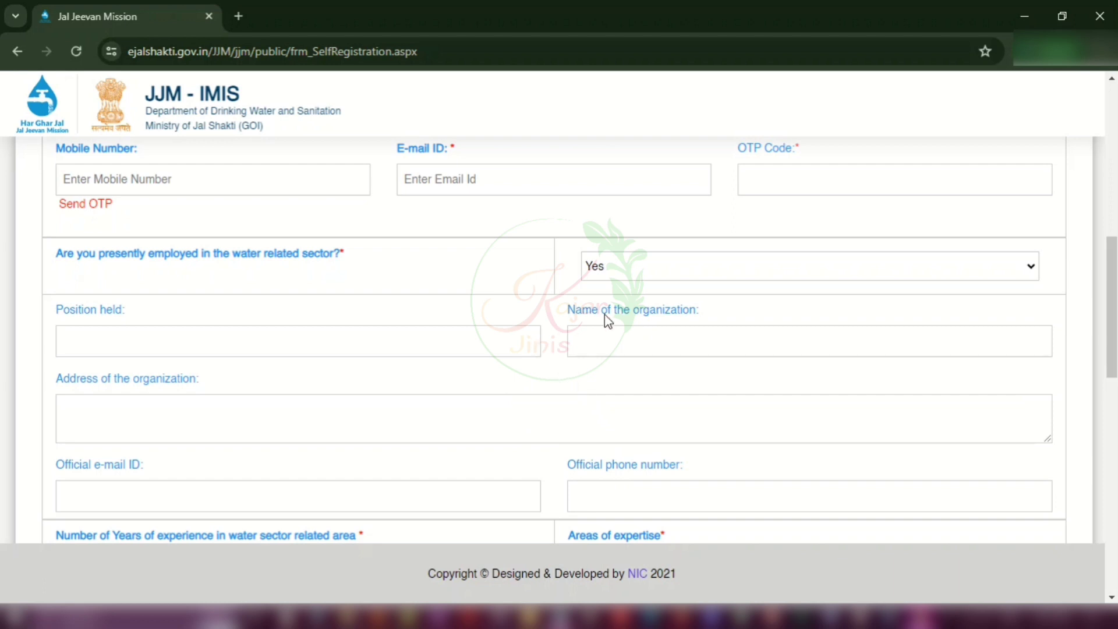
{"action": "left_click", "coordinate": [639, 276]}
{"action": "left_click", "coordinate": [620, 289]}
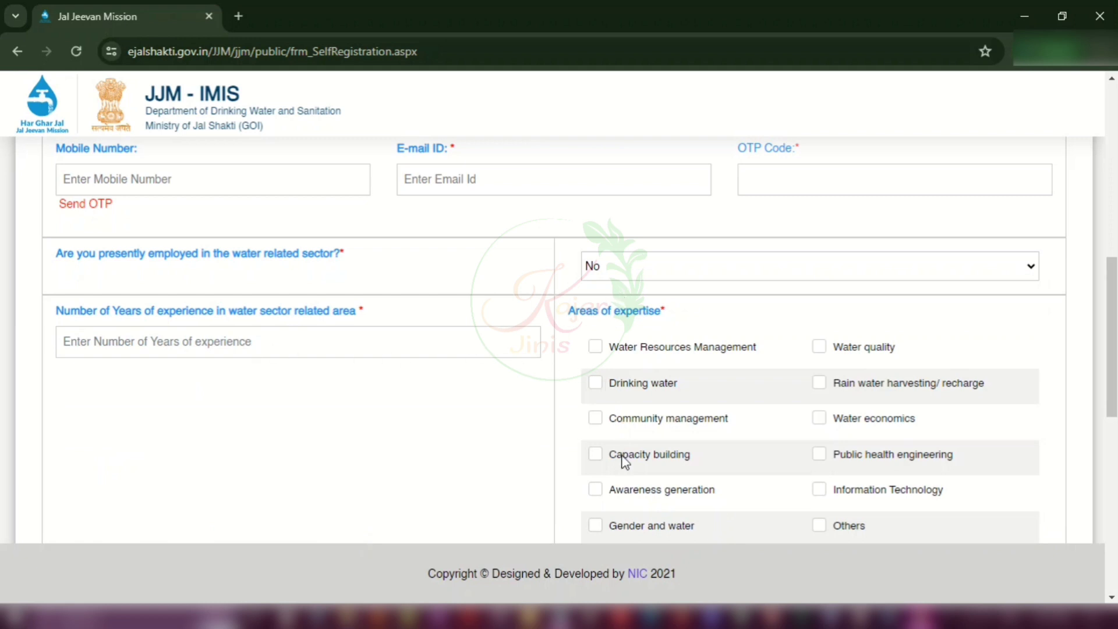
- Select West Bengal as the state of activity under the districts/States question
{"action": "scroll", "coordinate": [552, 402], "scroll_direction": "down", "scroll_amount": 1}
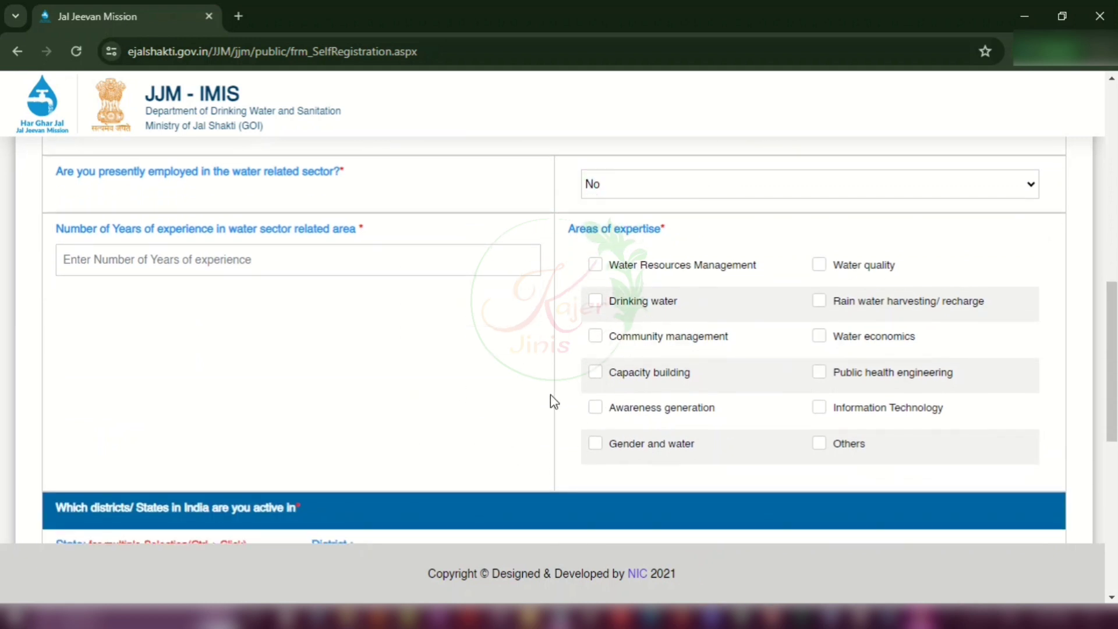
{"action": "scroll", "coordinate": [550, 393], "scroll_direction": "down", "scroll_amount": 4}
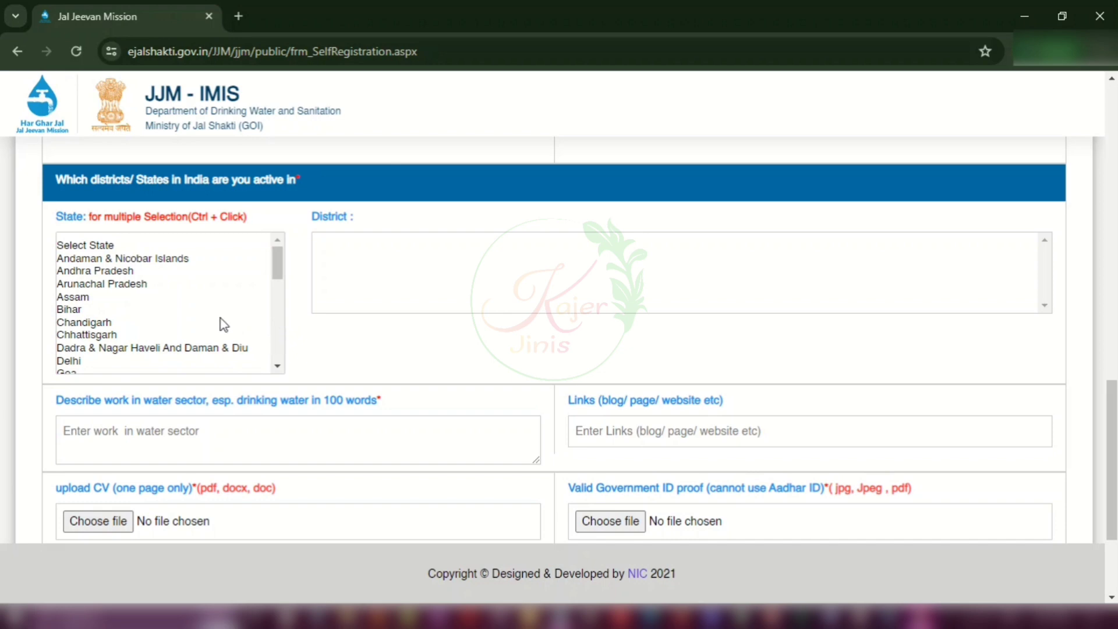
{"action": "scroll", "coordinate": [175, 315], "scroll_direction": "down", "scroll_amount": 10}
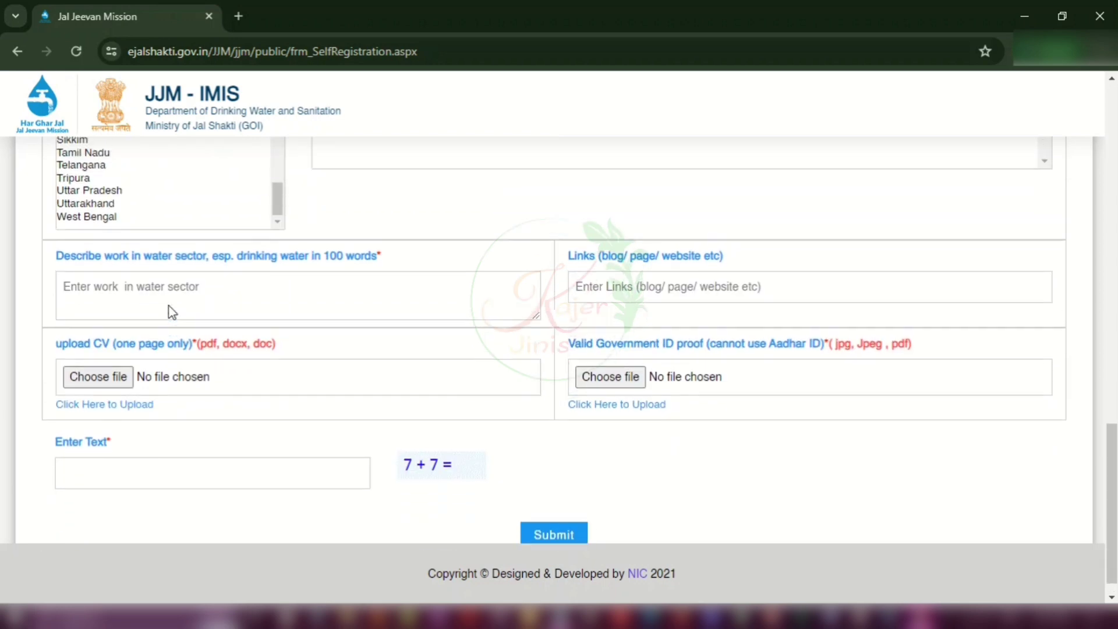
{"action": "scroll", "coordinate": [137, 337], "scroll_direction": "up", "scroll_amount": 5}
{"action": "left_click", "coordinate": [83, 361]}
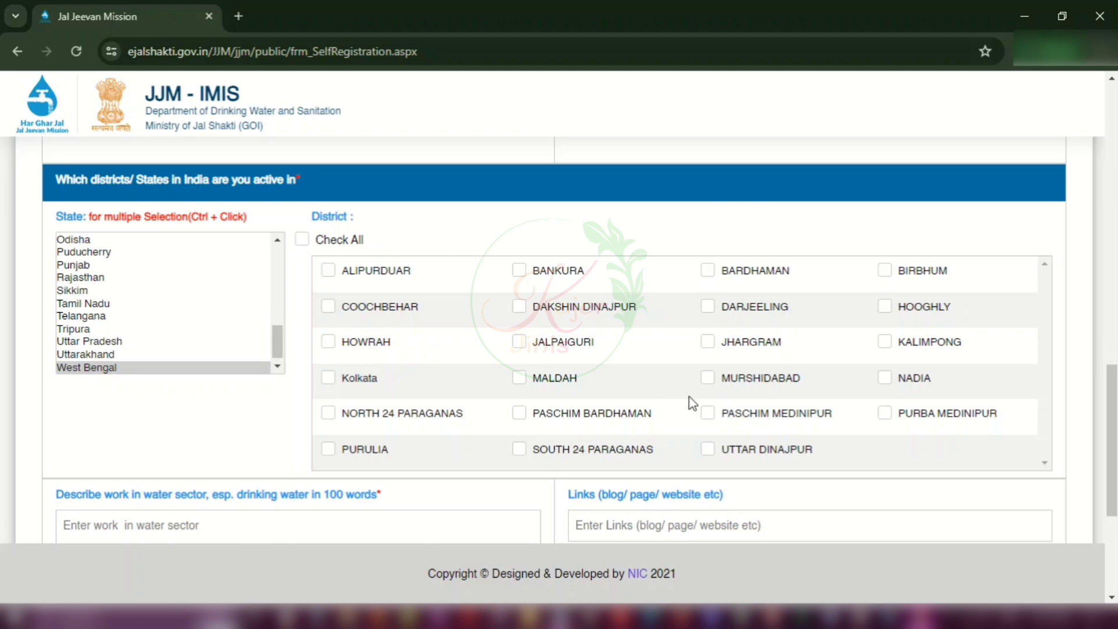
- Try ticking several West Bengal districts individually and all districts at once, and clear the selection
{"action": "left_click", "coordinate": [519, 366]}
{"action": "left_click", "coordinate": [518, 304]}
{"action": "left_click", "coordinate": [516, 273]}
{"action": "left_click", "coordinate": [520, 306]}
{"action": "left_click", "coordinate": [519, 271]}
{"action": "left_click", "coordinate": [519, 342]}
{"action": "left_click", "coordinate": [519, 377]}
{"action": "left_click", "coordinate": [302, 239]}
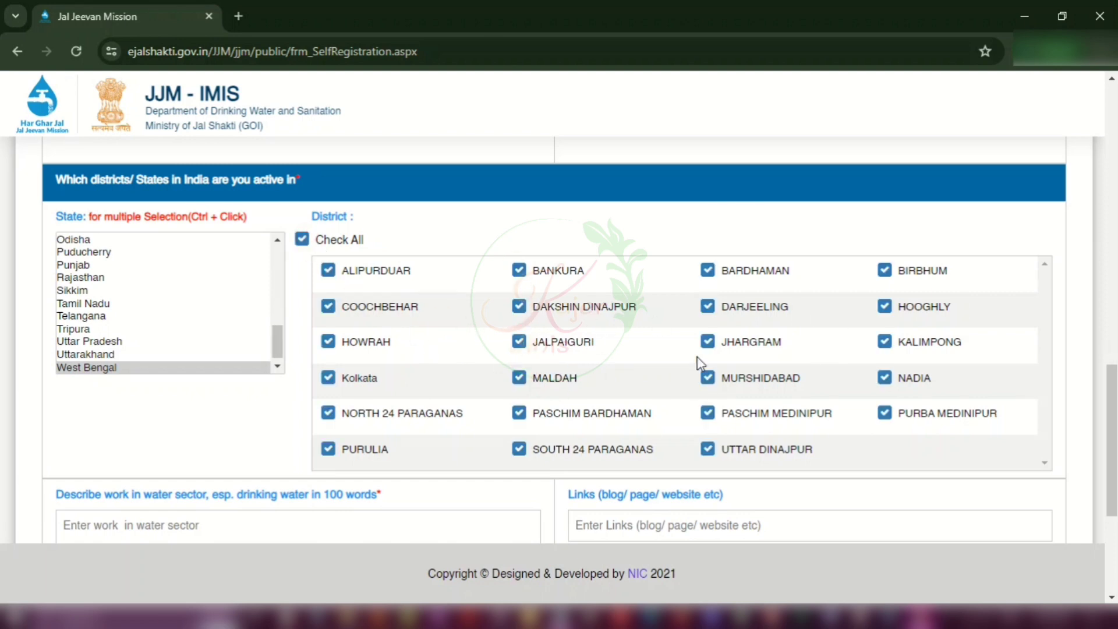
{"action": "left_click", "coordinate": [302, 240]}
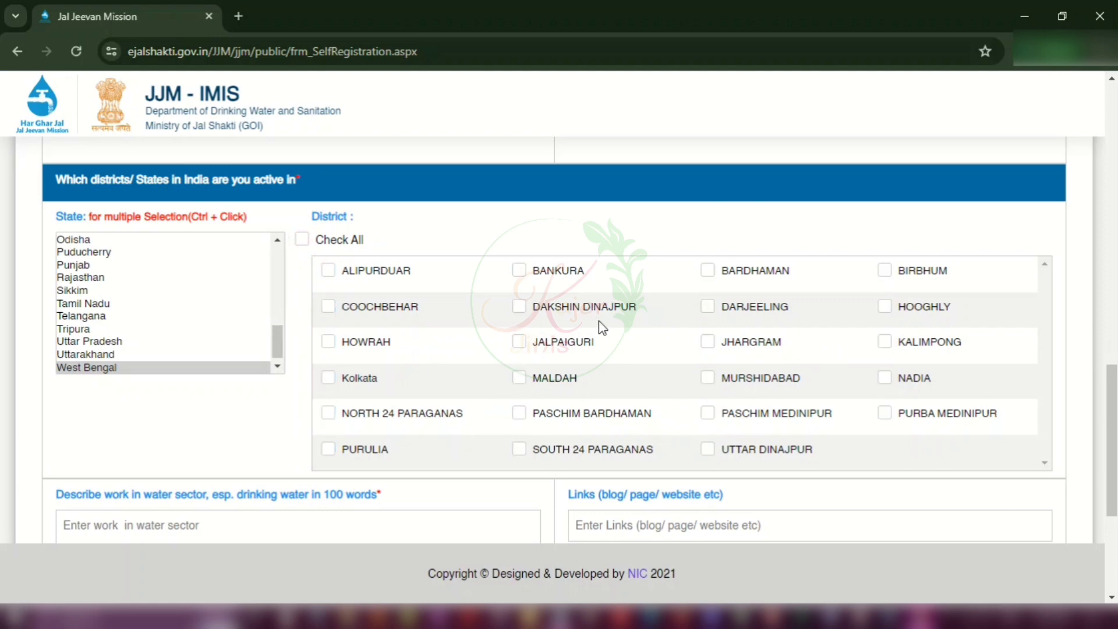
- Tick Jalpaiguri as the active district in West Bengal
{"action": "left_click", "coordinate": [519, 342]}
{"action": "scroll", "coordinate": [641, 356], "scroll_direction": "down", "scroll_amount": 3}
{"action": "scroll", "coordinate": [611, 350], "scroll_direction": "down", "scroll_amount": 2}
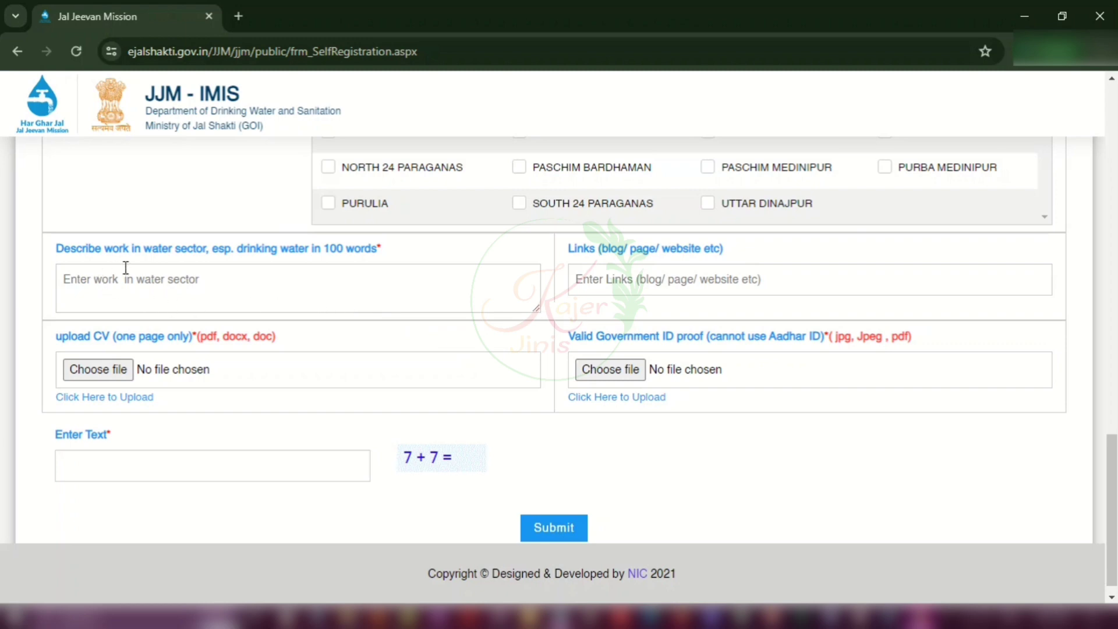
- Switch to Notepad to read the prepared description of work in the water sector, and return to the form in Chrome
{"action": "left_click", "coordinate": [320, 283]}
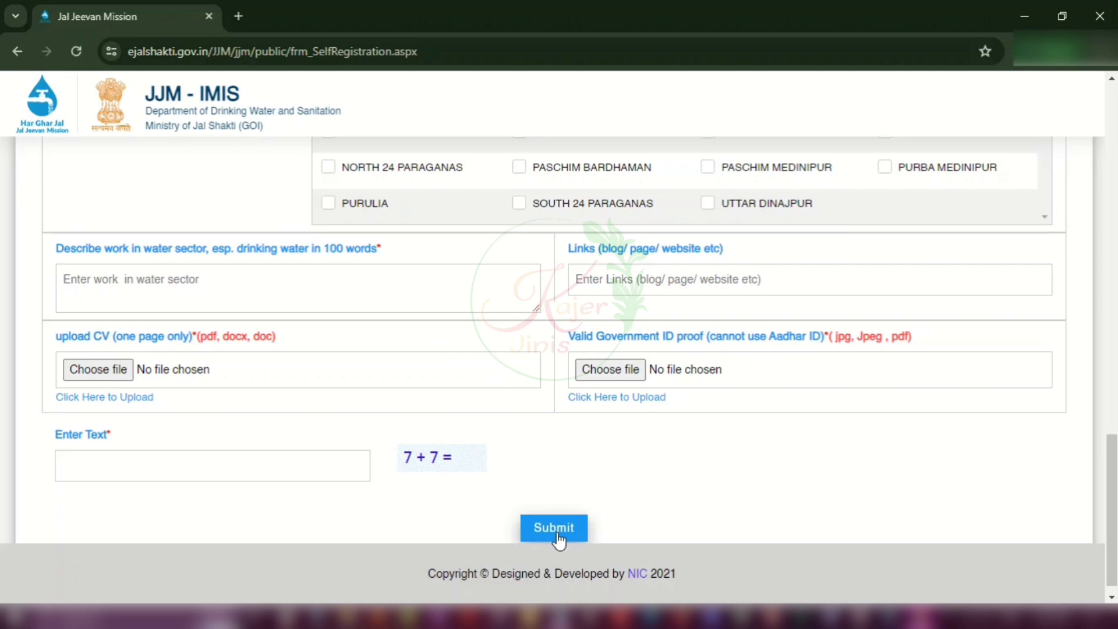
{"action": "left_click", "coordinate": [559, 617]}
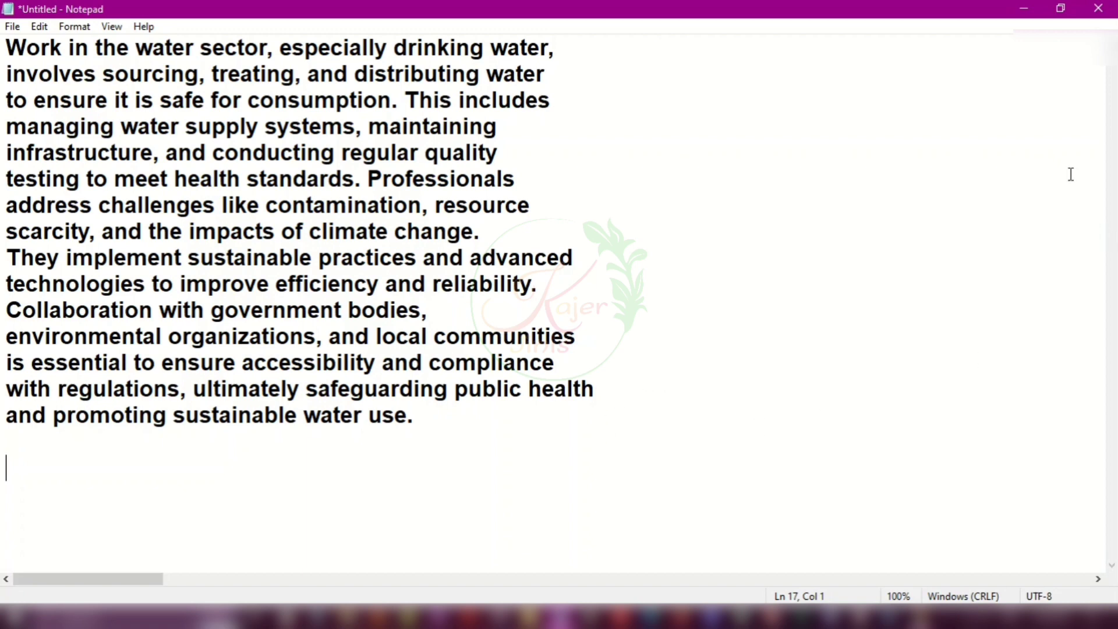
{"action": "left_click", "coordinate": [1023, 9]}
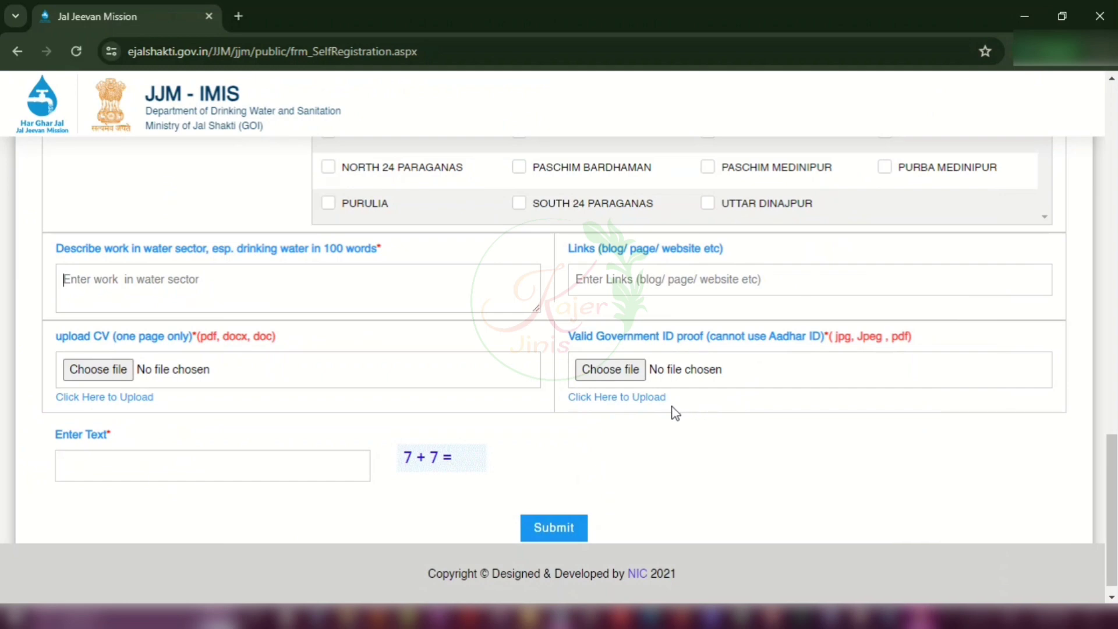
- Review the links and verification text fields and the form's contact, expertise and upload sections before submission
{"action": "left_click", "coordinate": [600, 281]}
{"action": "left_click", "coordinate": [116, 467]}
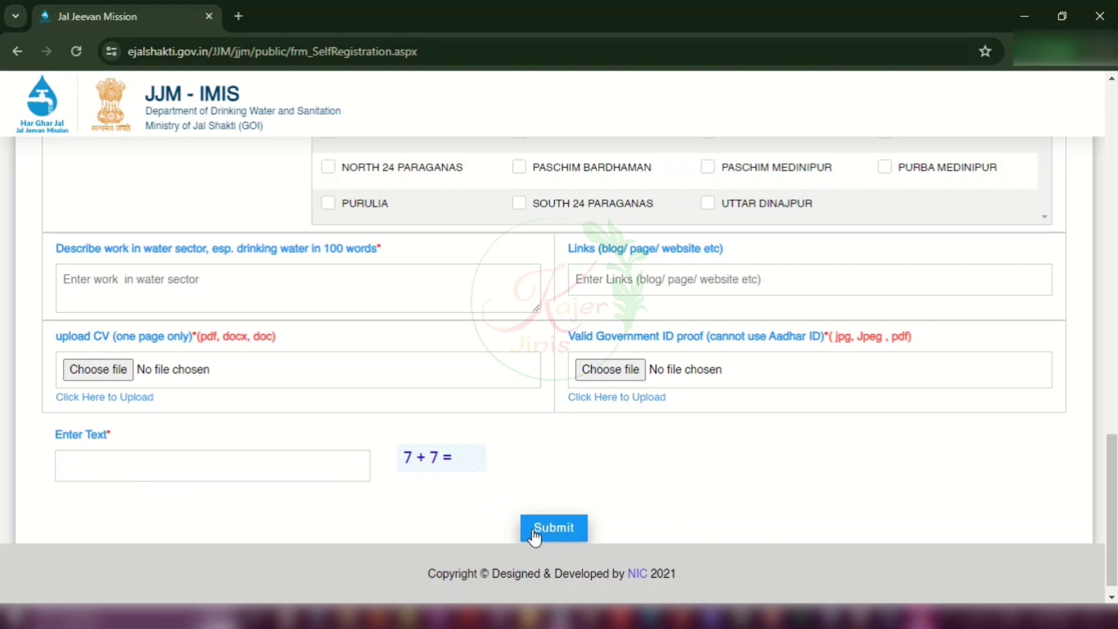
{"action": "scroll", "coordinate": [534, 537], "scroll_direction": "up", "scroll_amount": 10}
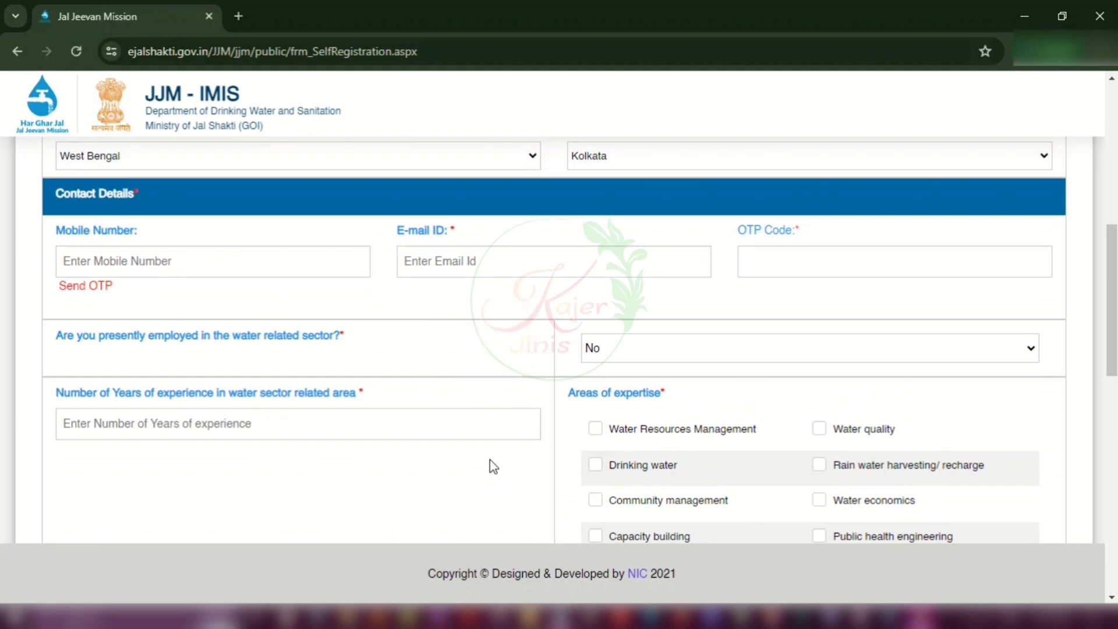
{"action": "scroll", "coordinate": [491, 459], "scroll_direction": "down", "scroll_amount": 4}
{"action": "scroll", "coordinate": [459, 451], "scroll_direction": "down", "scroll_amount": 8}
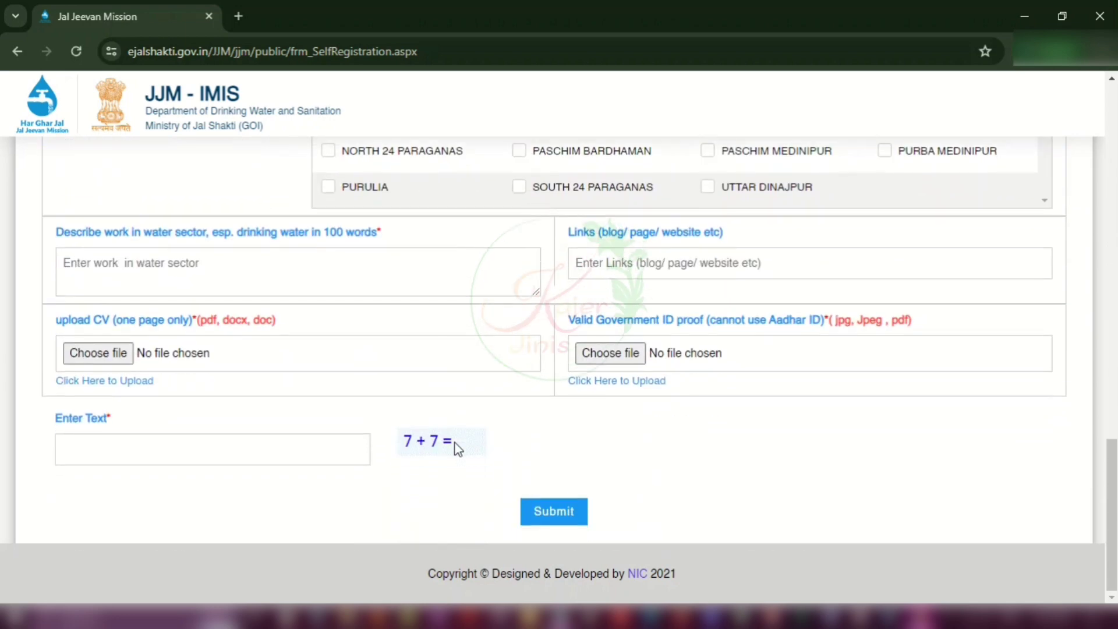